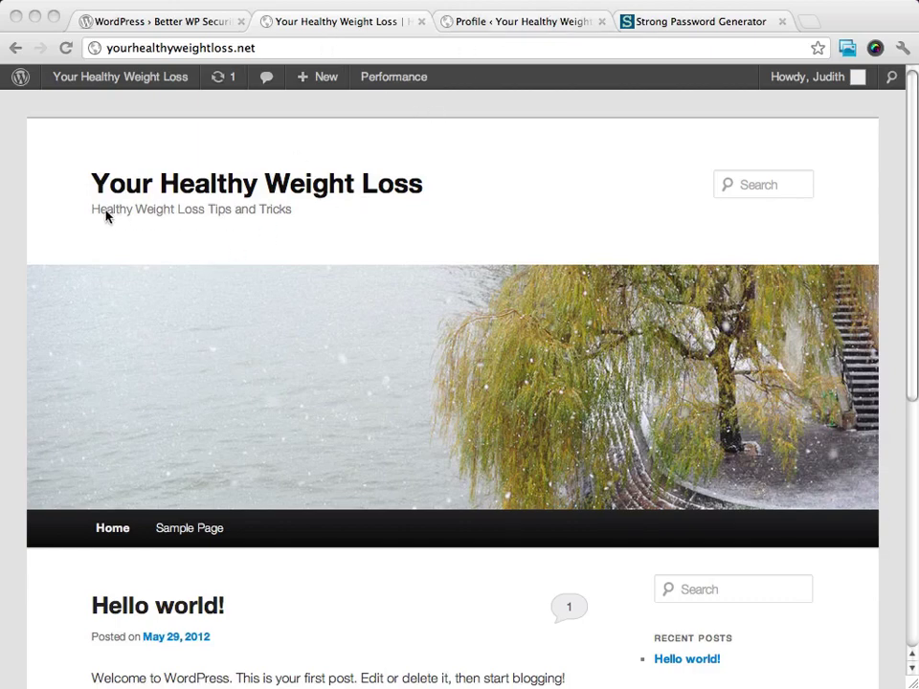
Browse the live site's Sample Page and Hello world! post, then return to the home page
scroll(440, 345, "down", 4)
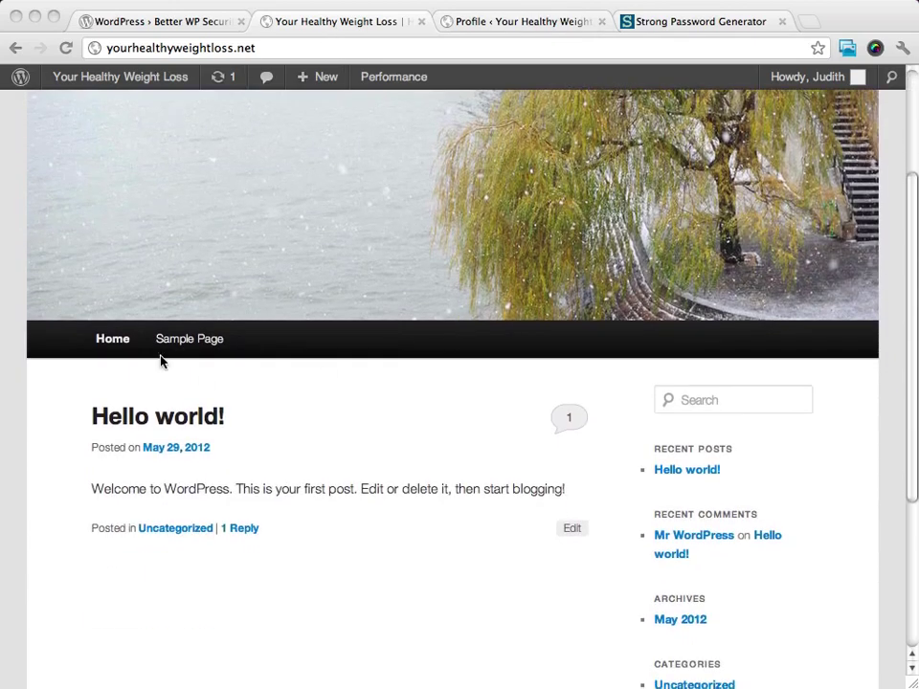
left_click(191, 342)
scroll(577, 360, "down", 5)
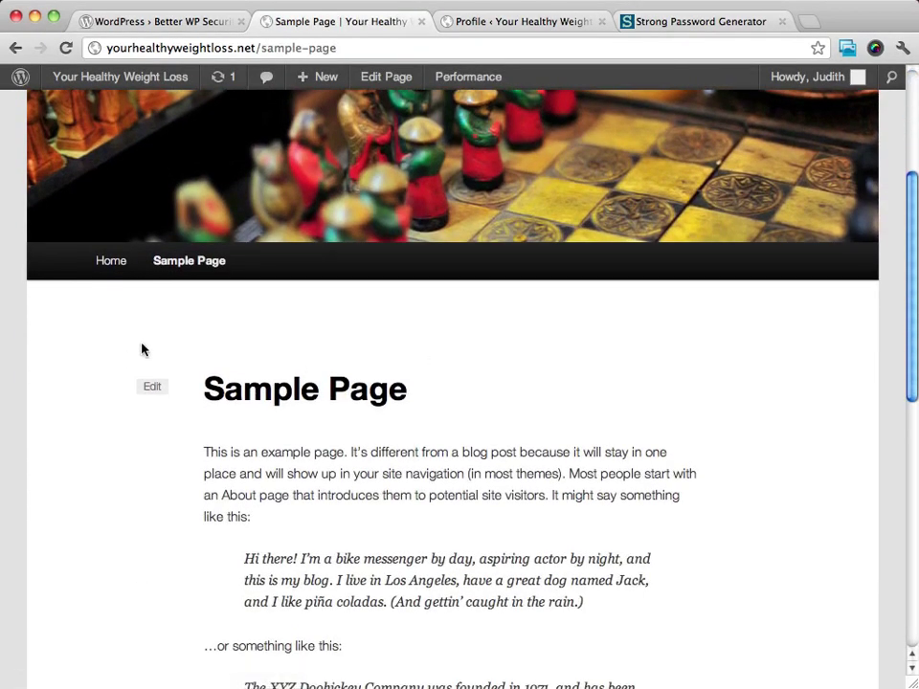
scroll(220, 355, "up", 1)
scroll(402, 353, "down", 2)
scroll(394, 352, "up", 4)
left_click(392, 351)
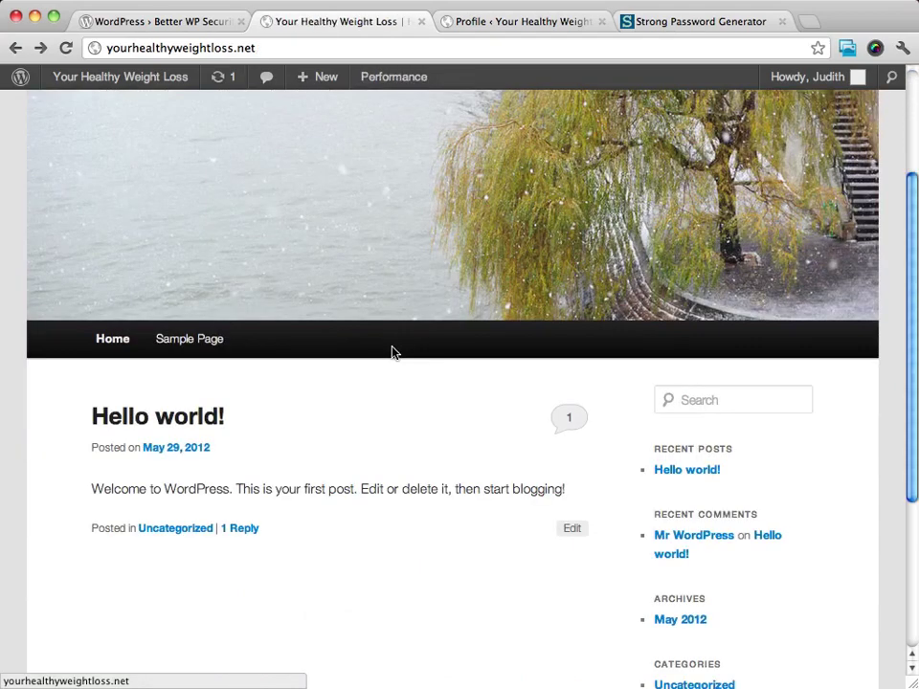
left_click(171, 419)
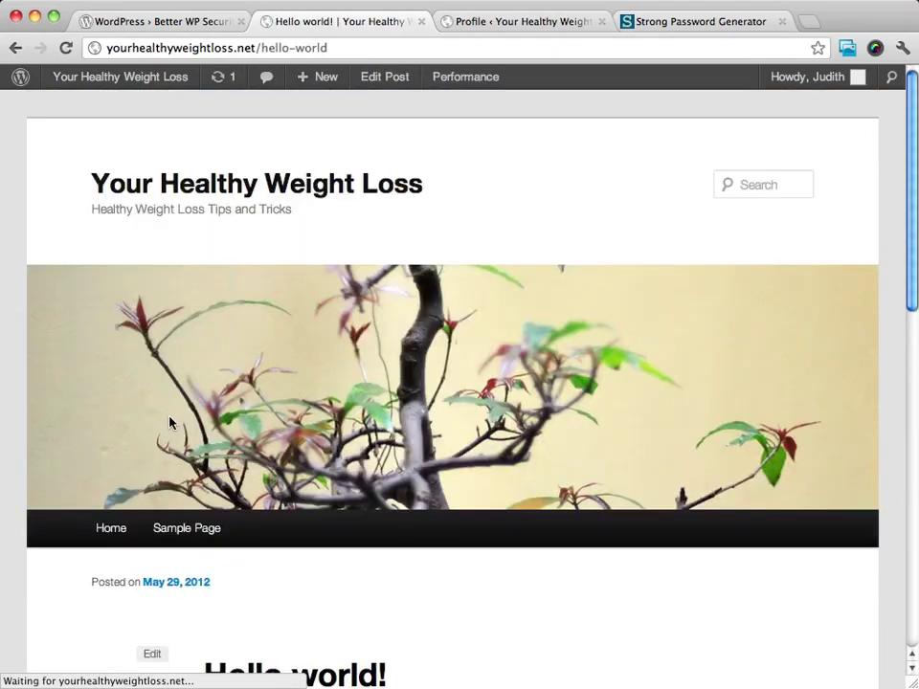
scroll(556, 406, "down", 5)
scroll(554, 404, "up", 5)
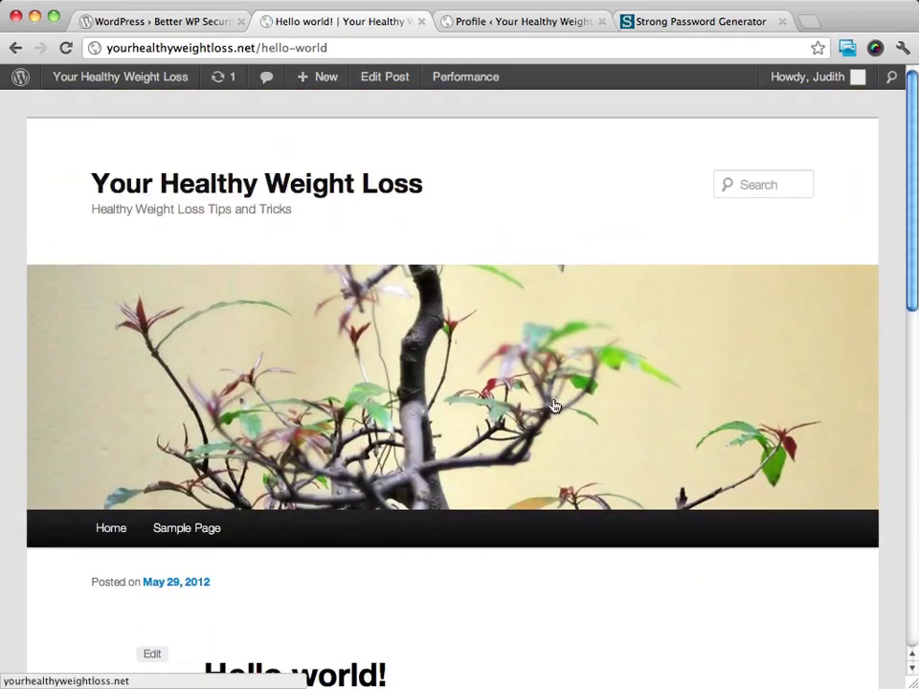
key("super+bracketleft")
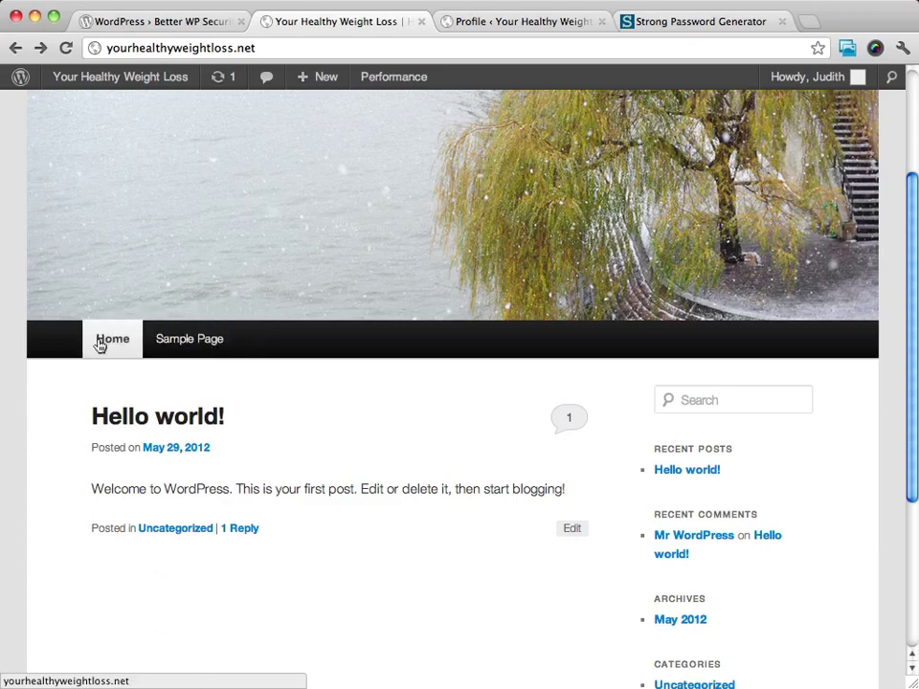
Create a new page titled 'A New Page' and write its body about good content, pictures and links
left_click(541, 23)
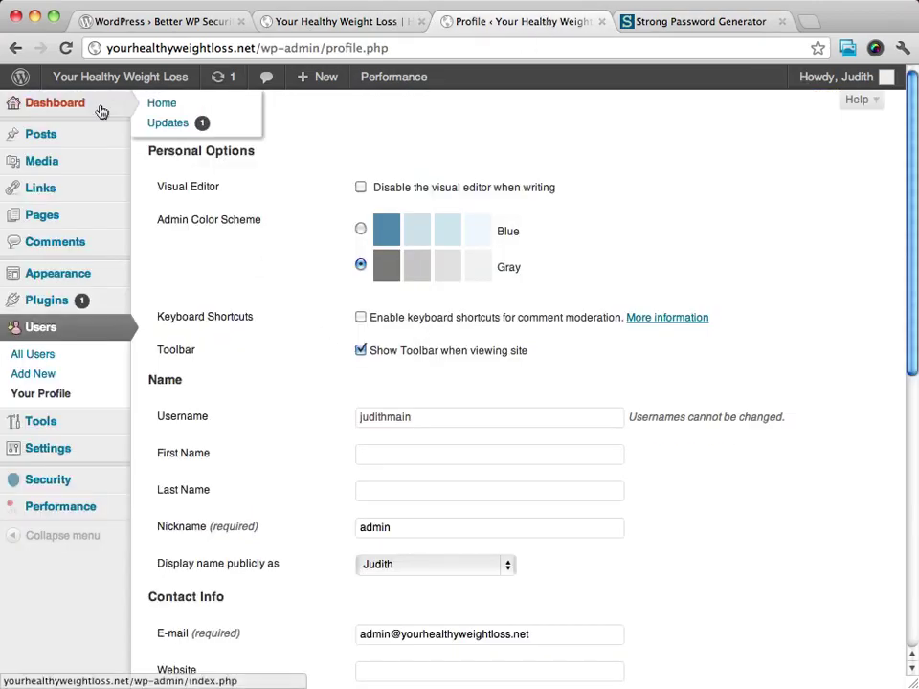
left_click(43, 219)
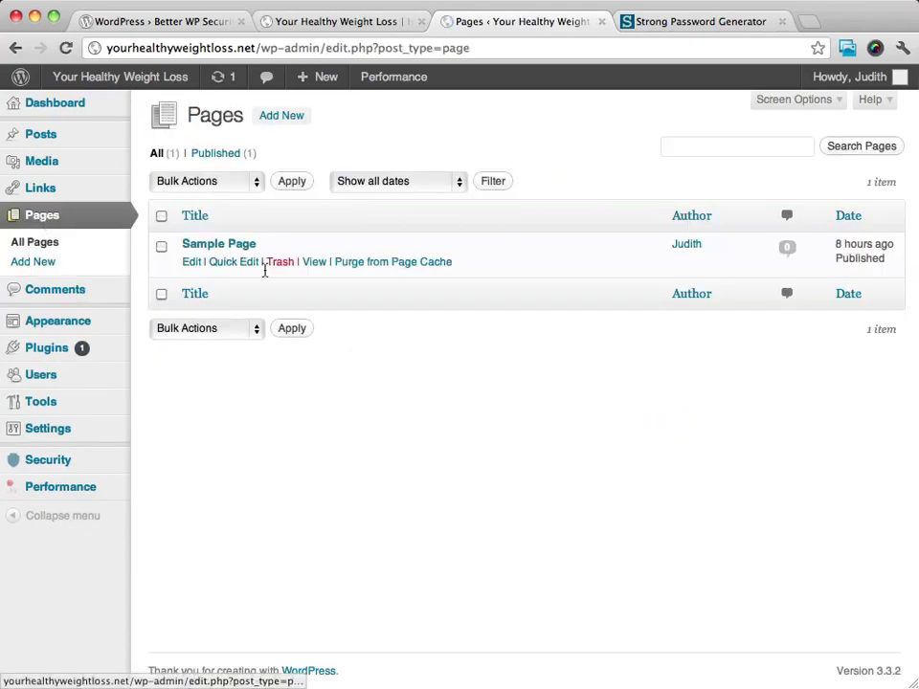
left_click(287, 116)
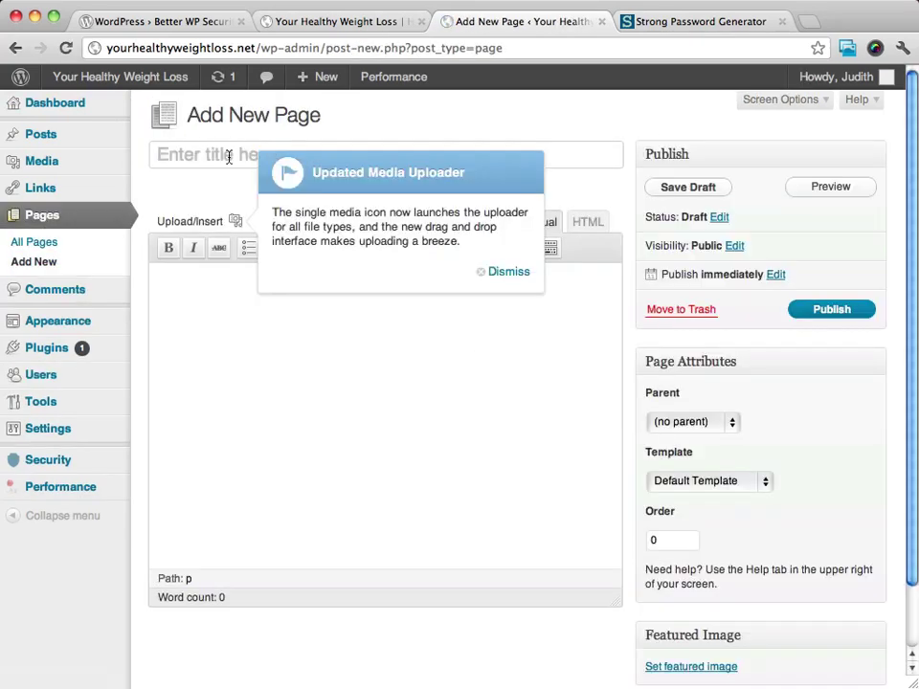
left_click(228, 157)
type("A New Page")
left_click(336, 403)
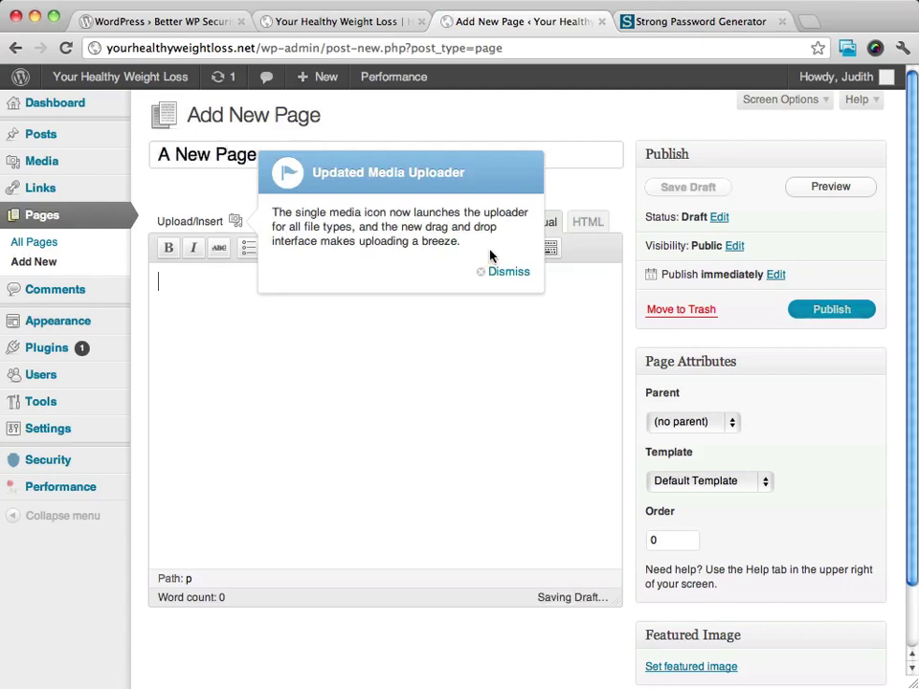
left_click(486, 275)
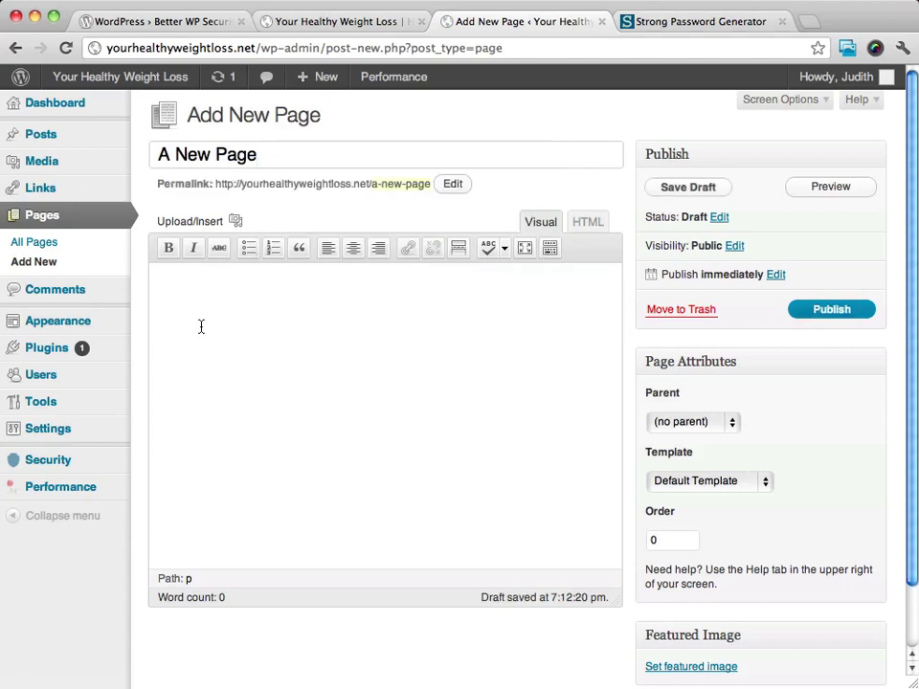
type("This page ha")
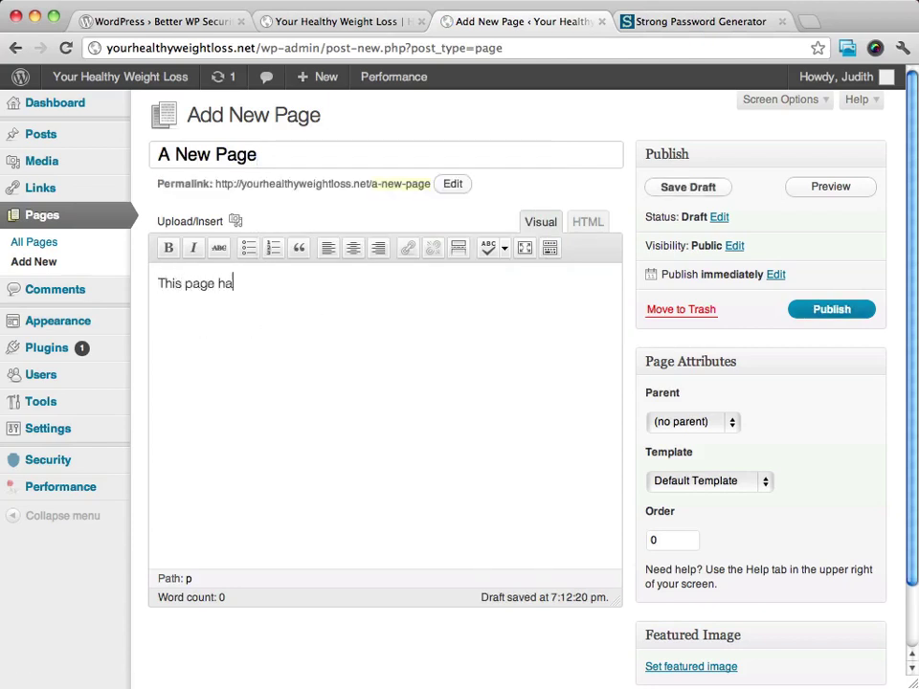
type("s all kinds of good co")
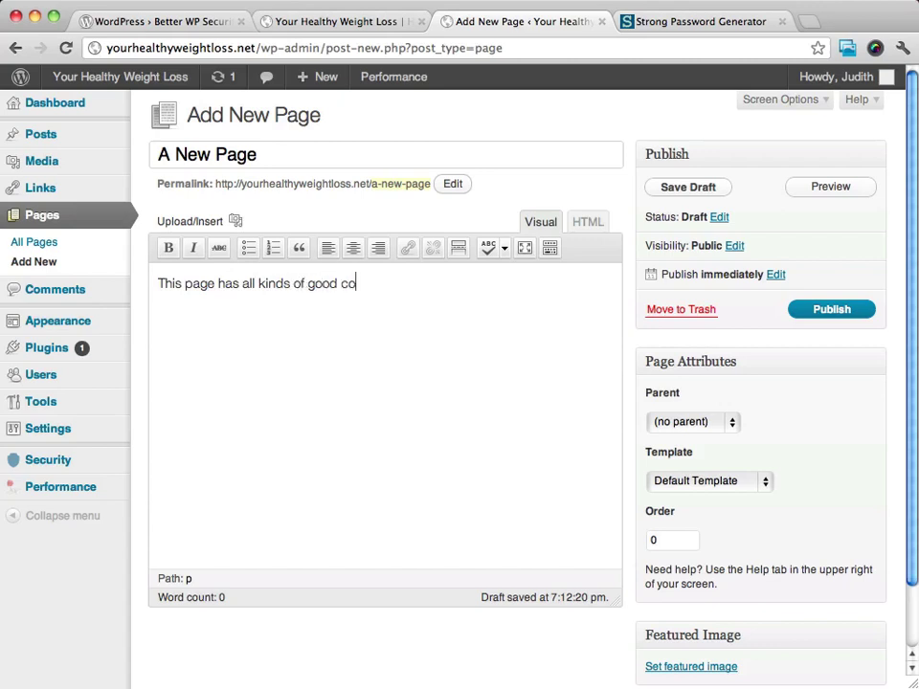
type("ntent.  I am ")
type("going t")
type("o add some pi")
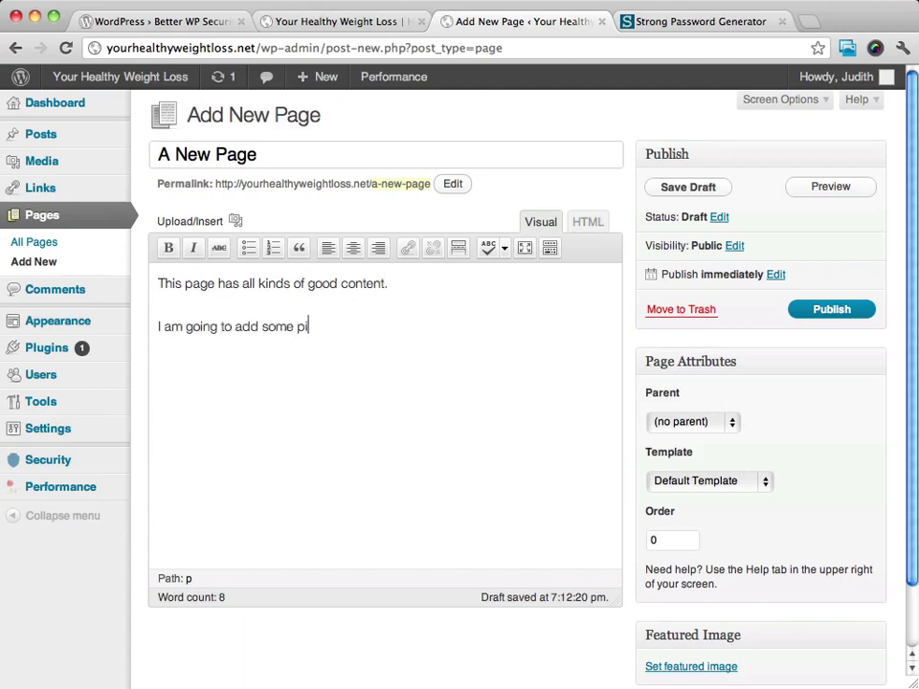
type("ctures, links and other go")
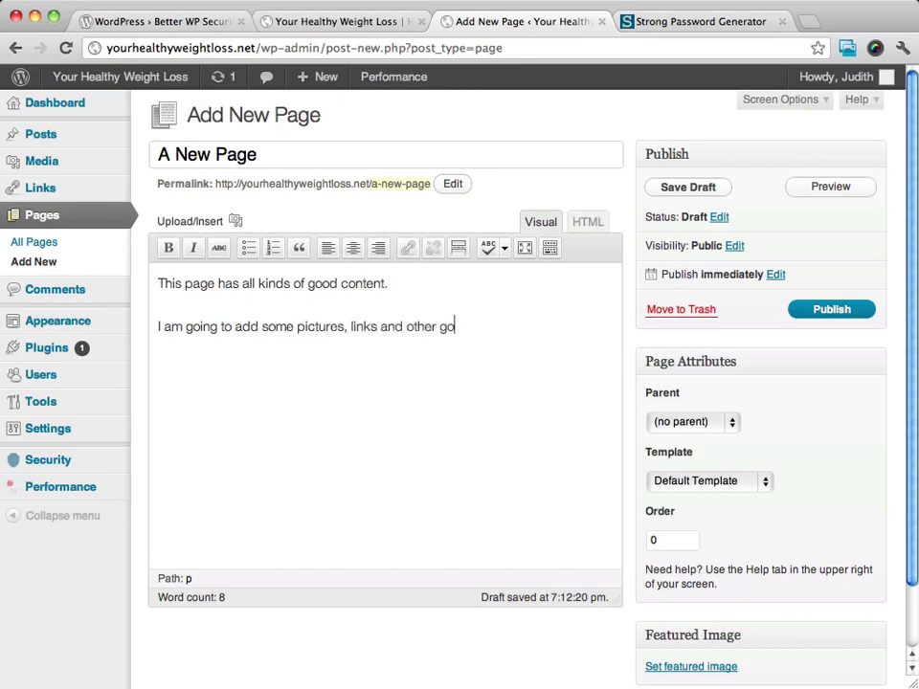
type("odies.")
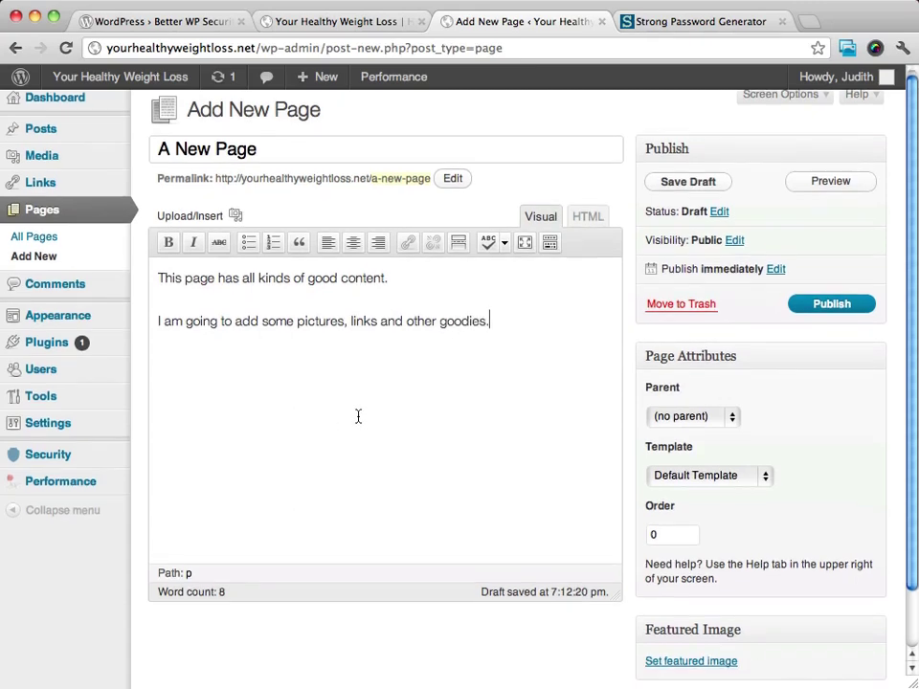
In Page Attributes, leave Parent as no parent and set Template to Sidebar Template
left_click(682, 421)
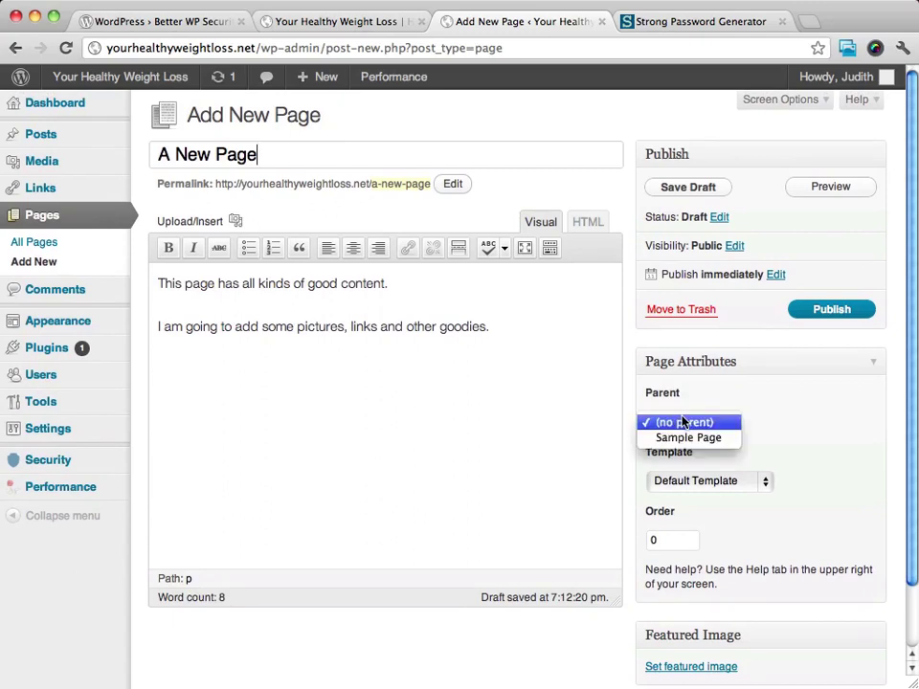
left_click(731, 423)
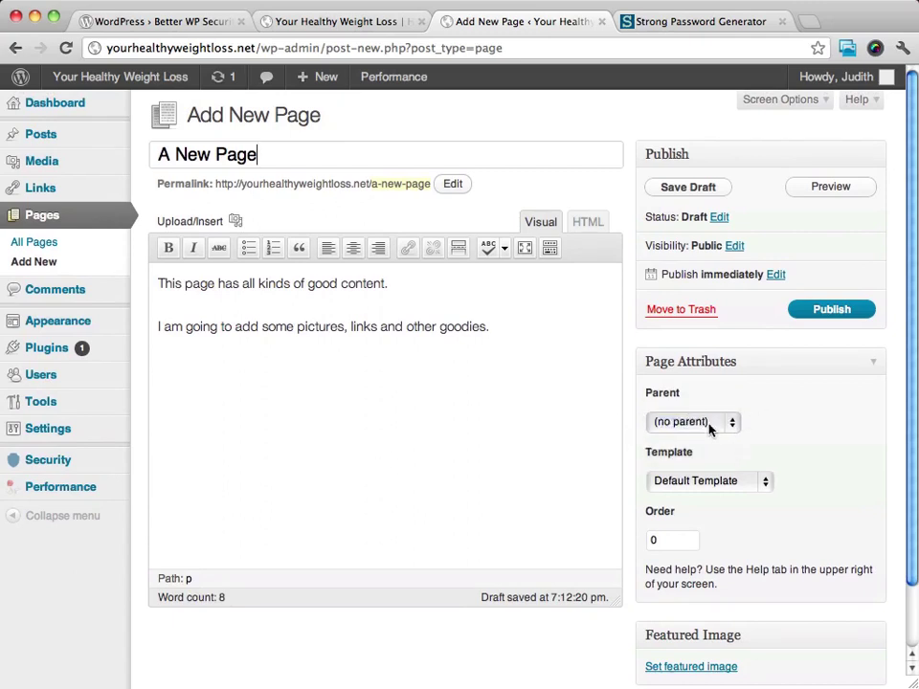
left_click(709, 428)
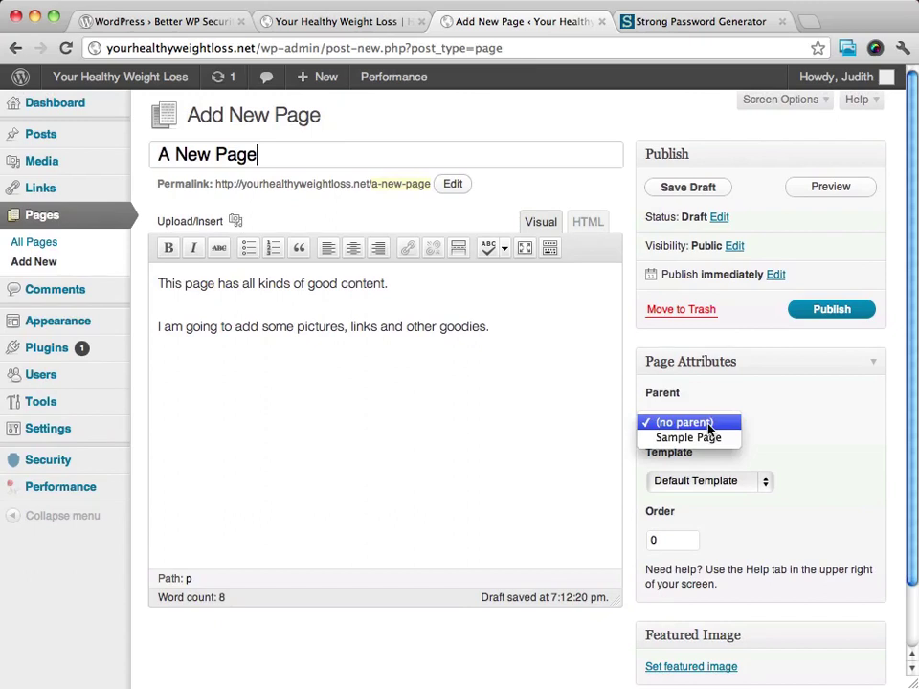
left_click(734, 404)
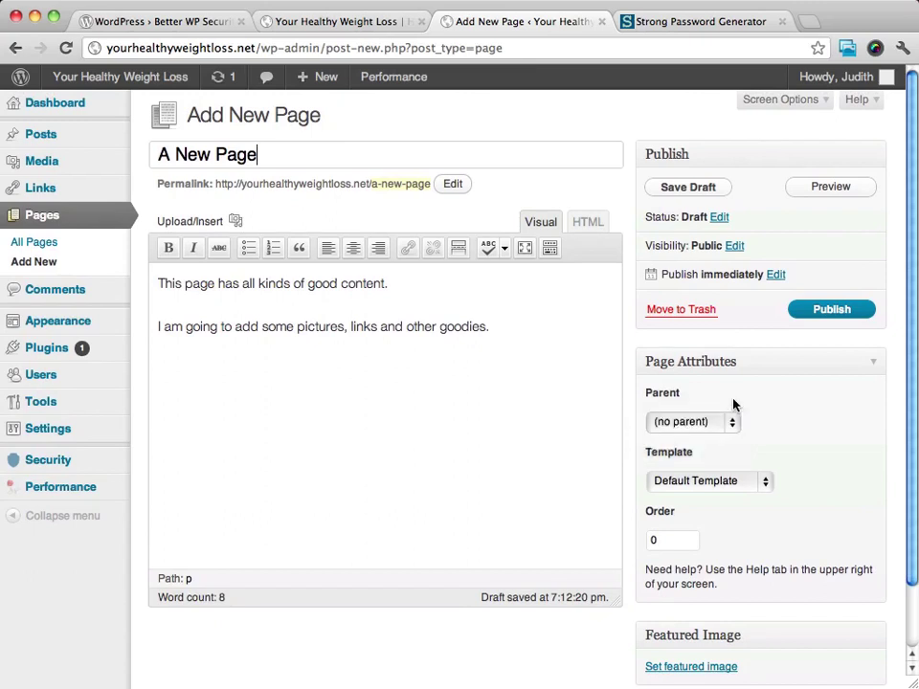
left_click(686, 433)
left_click(762, 400)
left_click(737, 480)
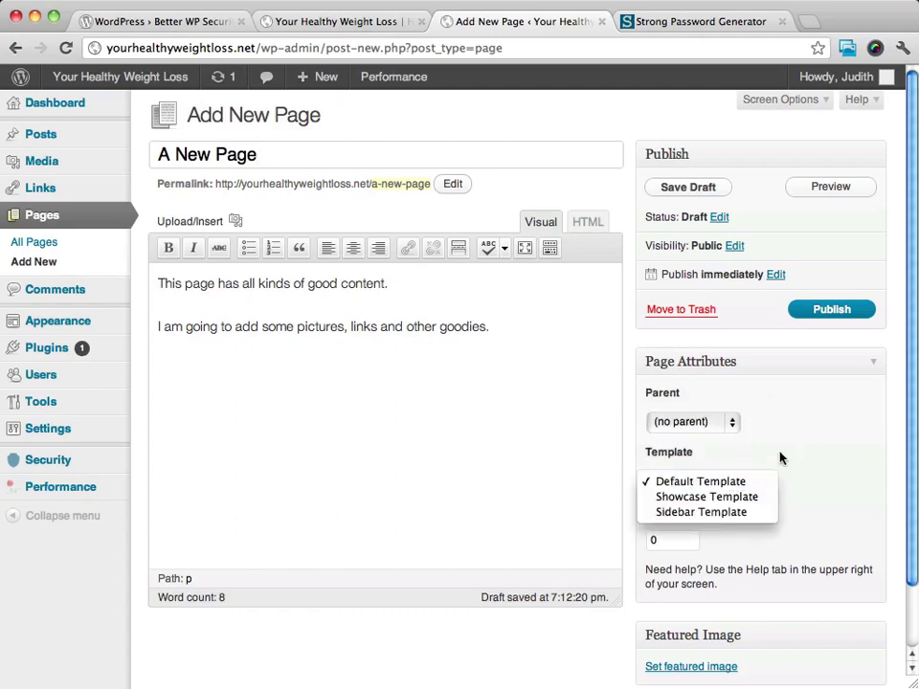
left_click(803, 437)
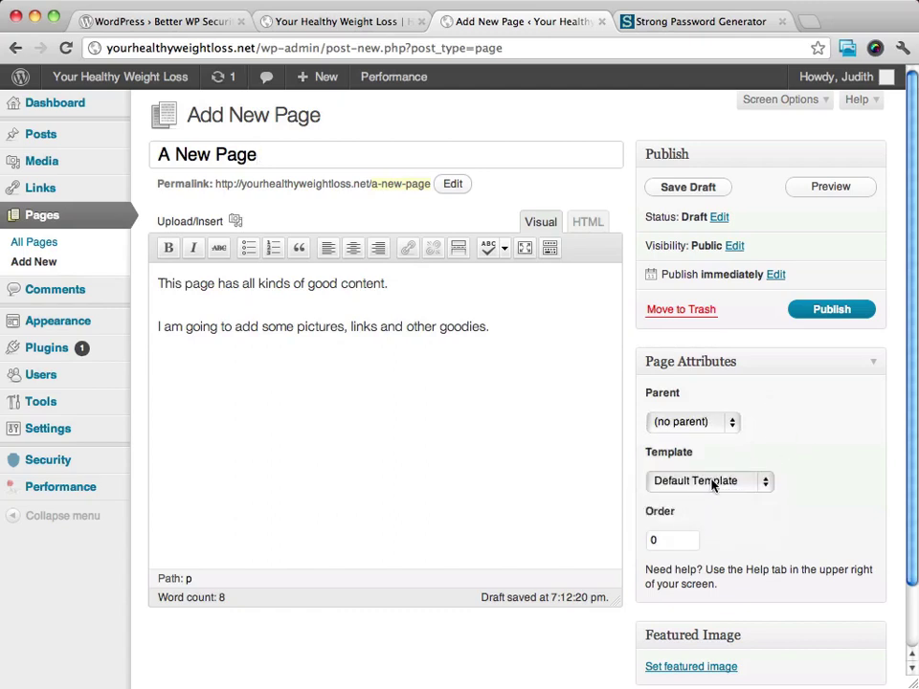
left_click(712, 485)
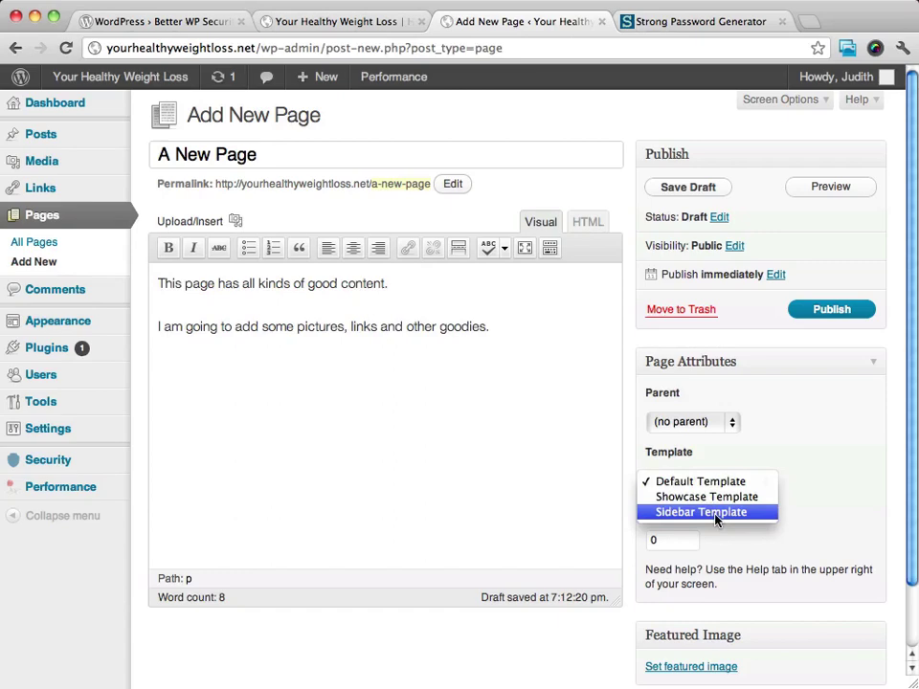
left_click(715, 513)
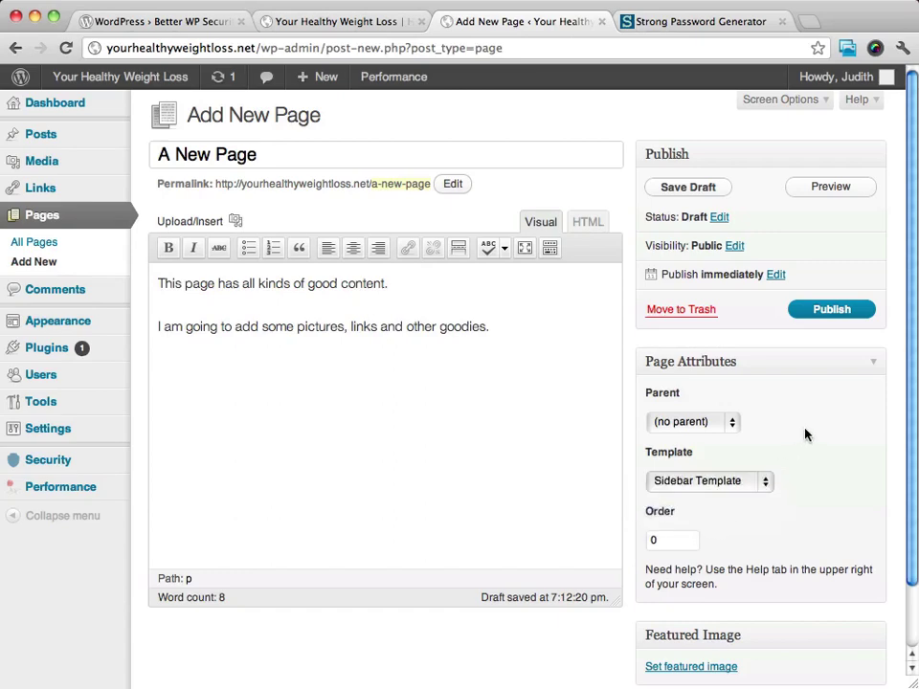
scroll(804, 434, "down", 2)
scroll(804, 435, "up", 2)
left_click(820, 311)
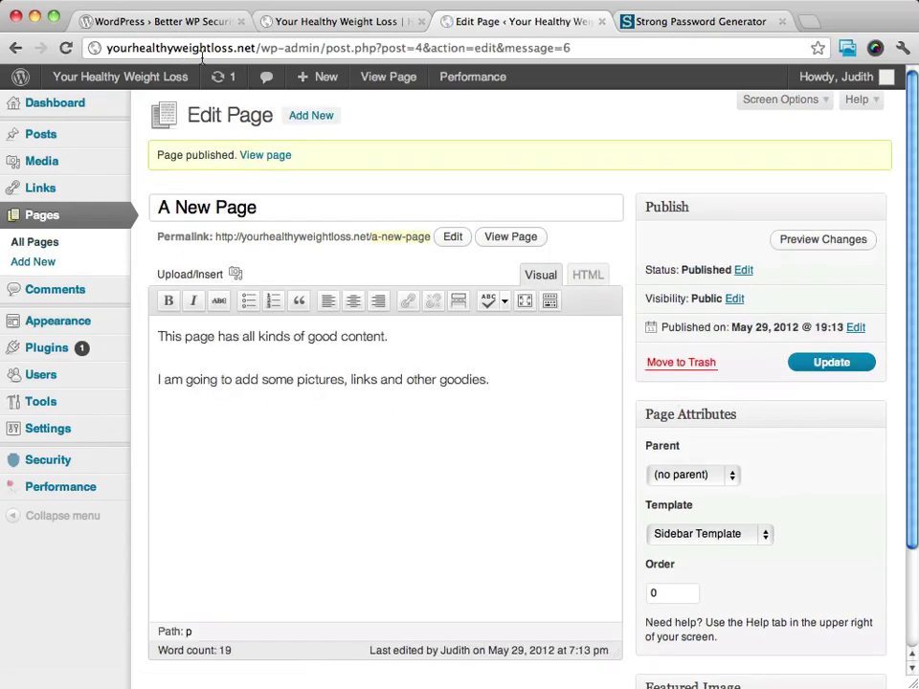
left_click(358, 23)
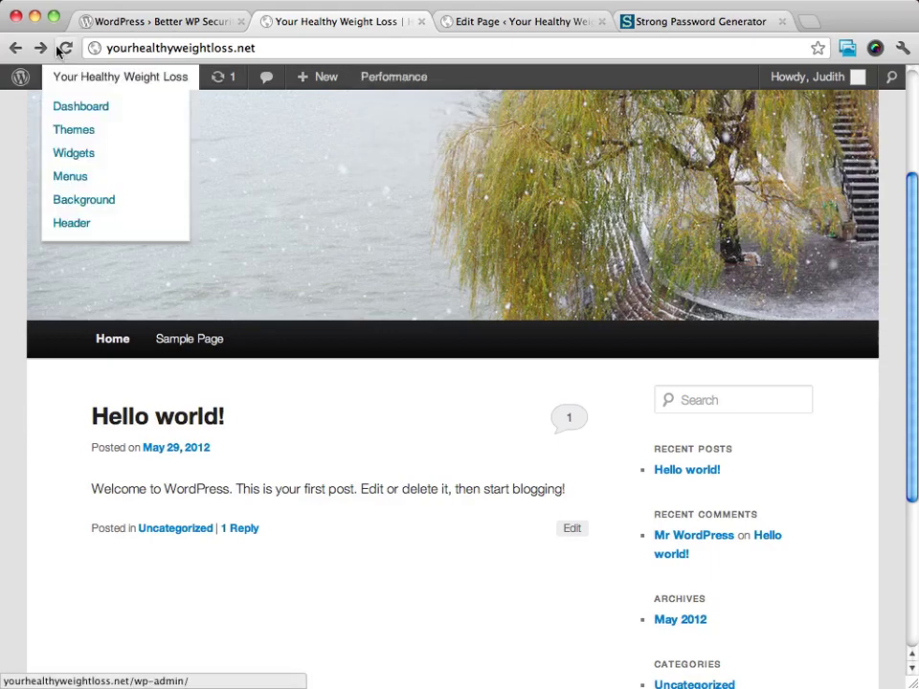
left_click(66, 47)
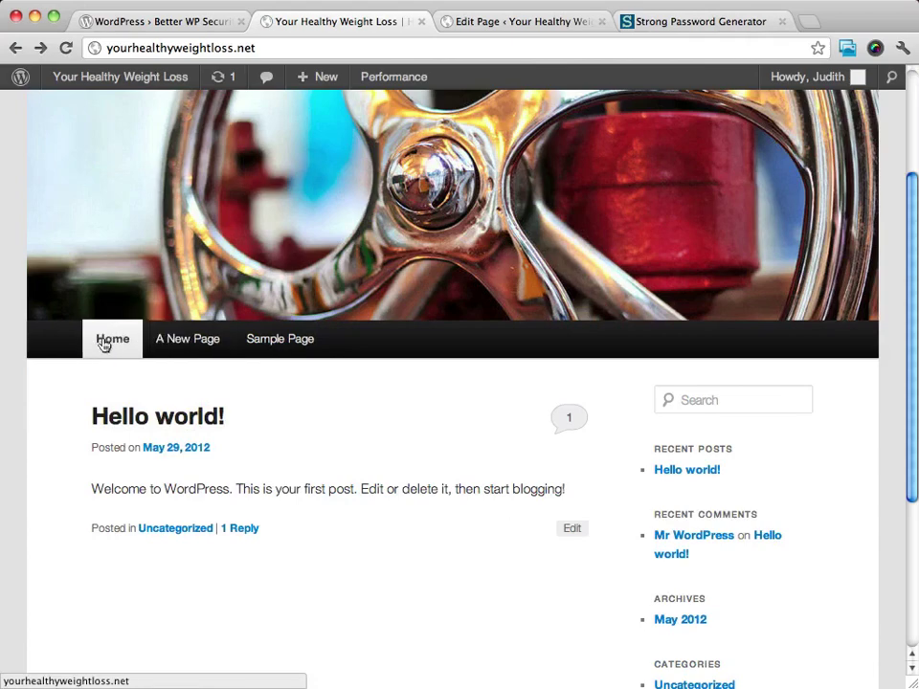
left_click(202, 342)
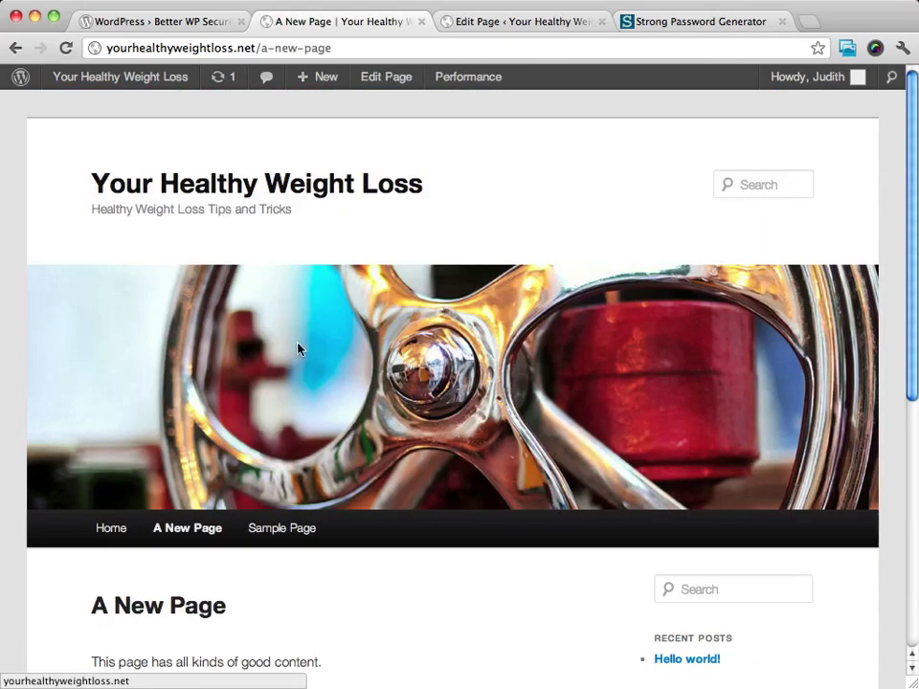
scroll(356, 362, "down", 2)
scroll(356, 362, "down", 3)
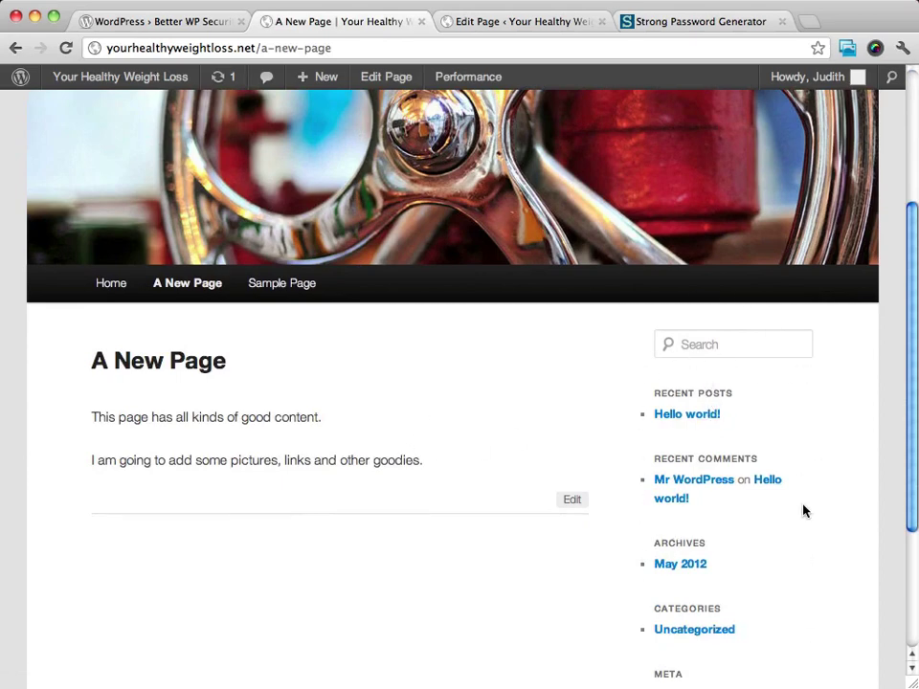
left_click(282, 287)
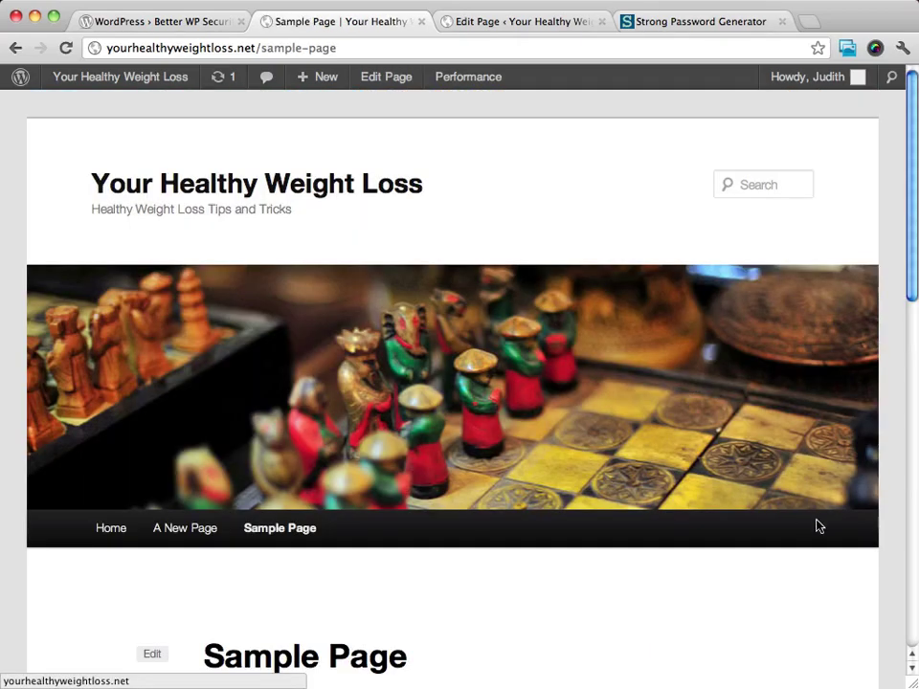
scroll(817, 507, "down", 5)
scroll(816, 498, "down", 1)
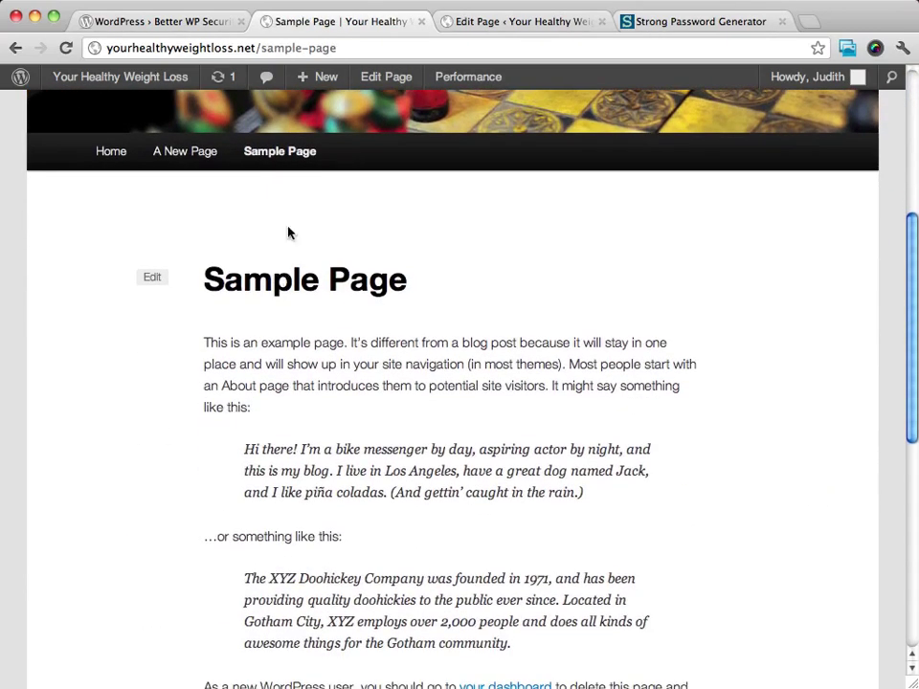
scroll(769, 261, "down", 6)
scroll(765, 256, "up", 10)
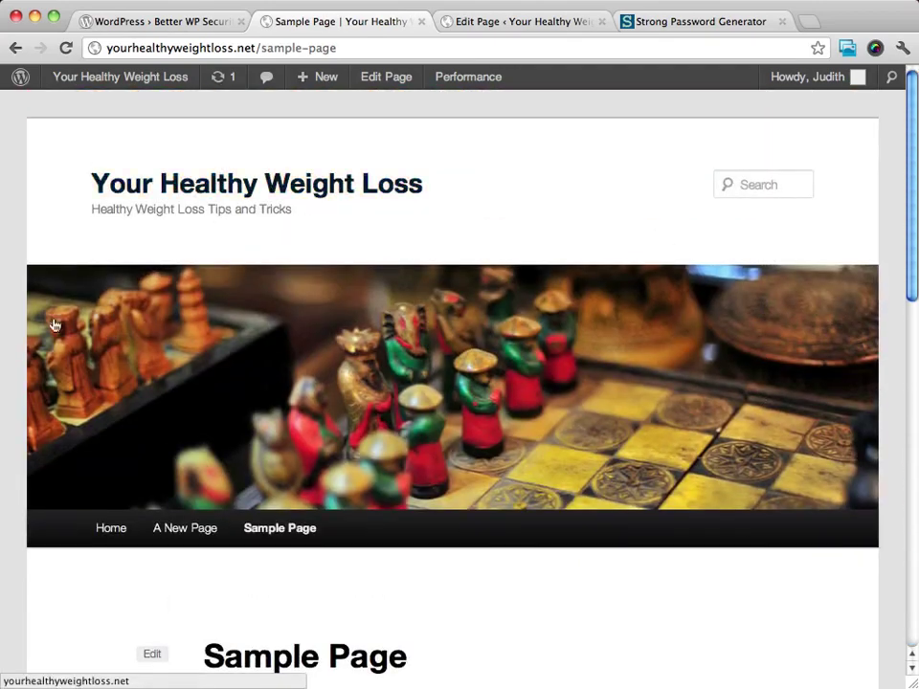
left_click(188, 542)
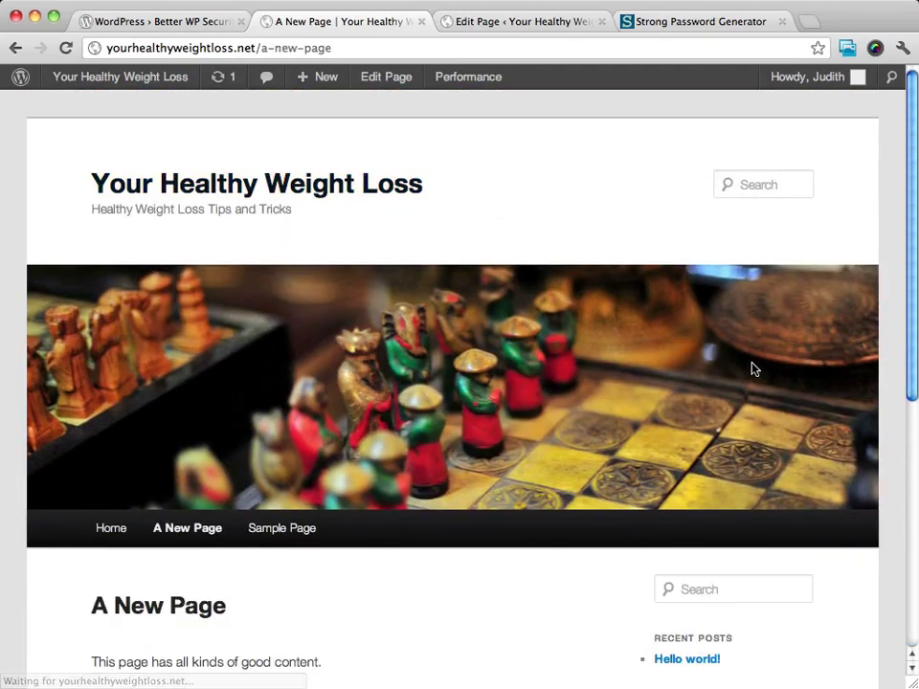
scroll(753, 369, "down", 3)
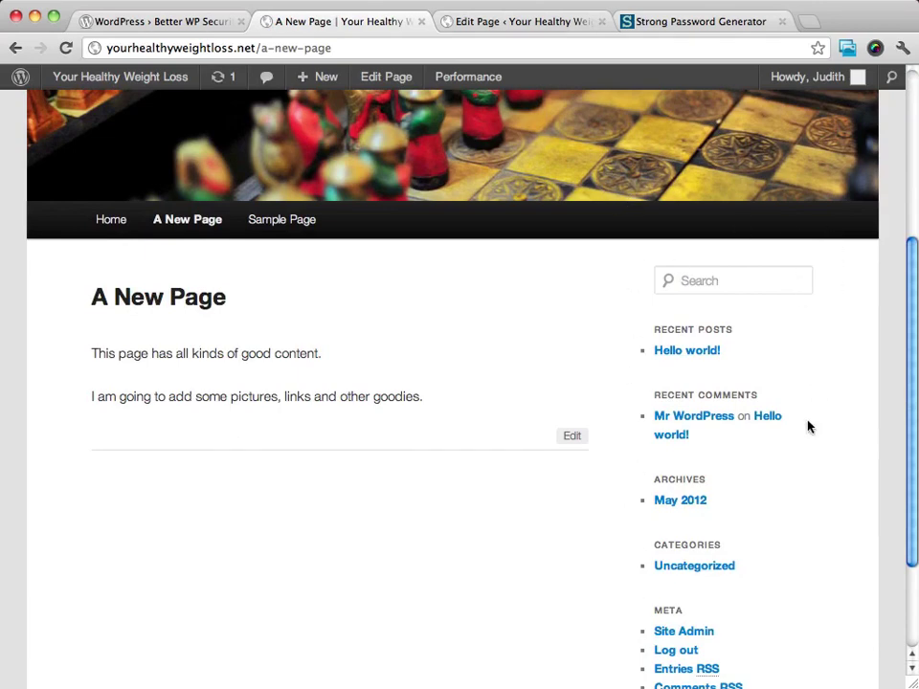
left_click(92, 231)
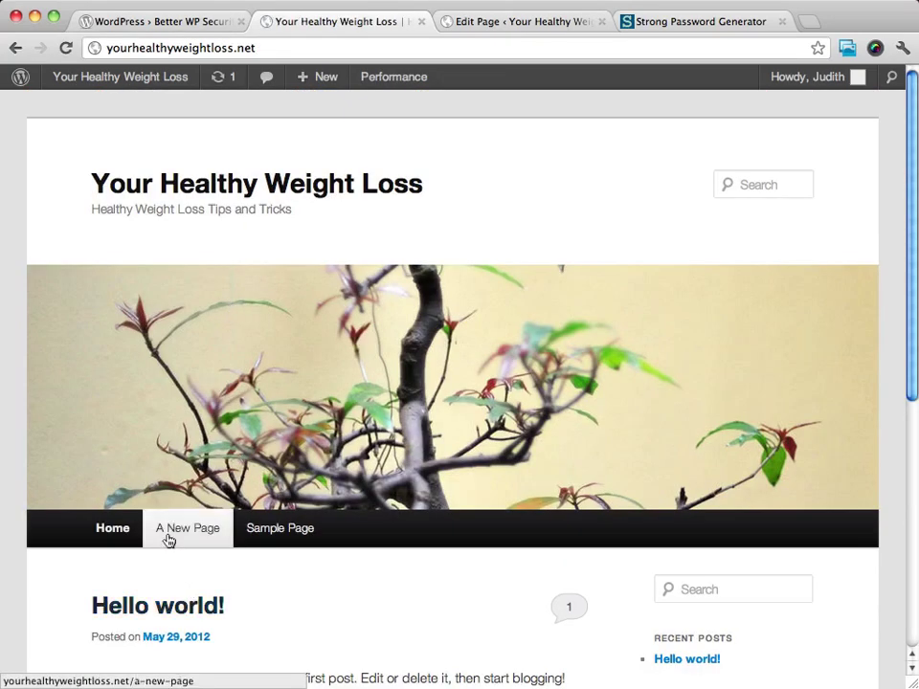
scroll(388, 467, "down", 3)
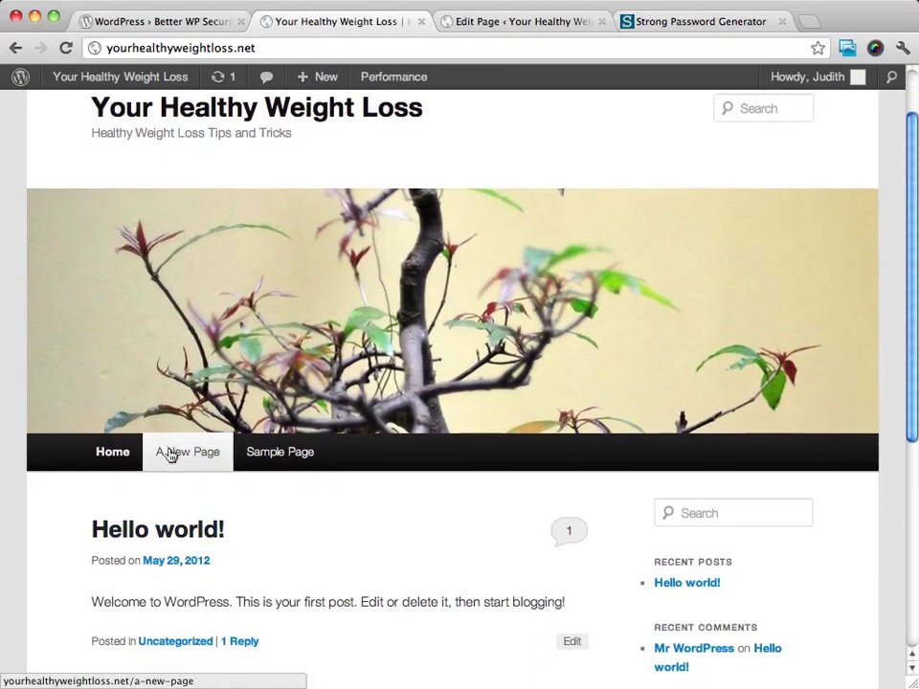
Add a new post titled 'A New Post' with body 'This Post has all kinds of neat stuff.'
left_click(518, 19)
left_click(47, 134)
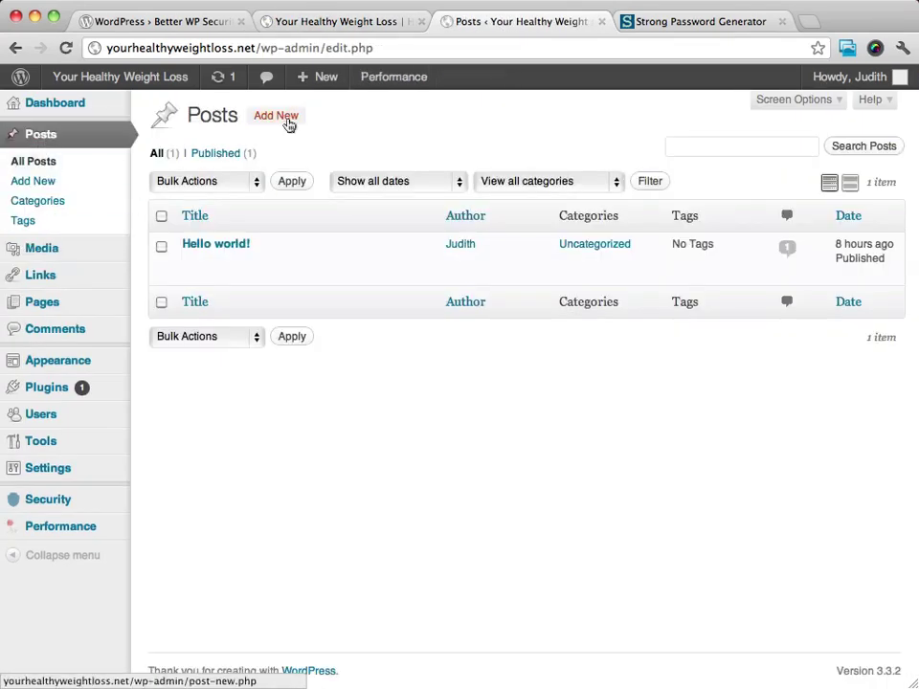
left_click(281, 116)
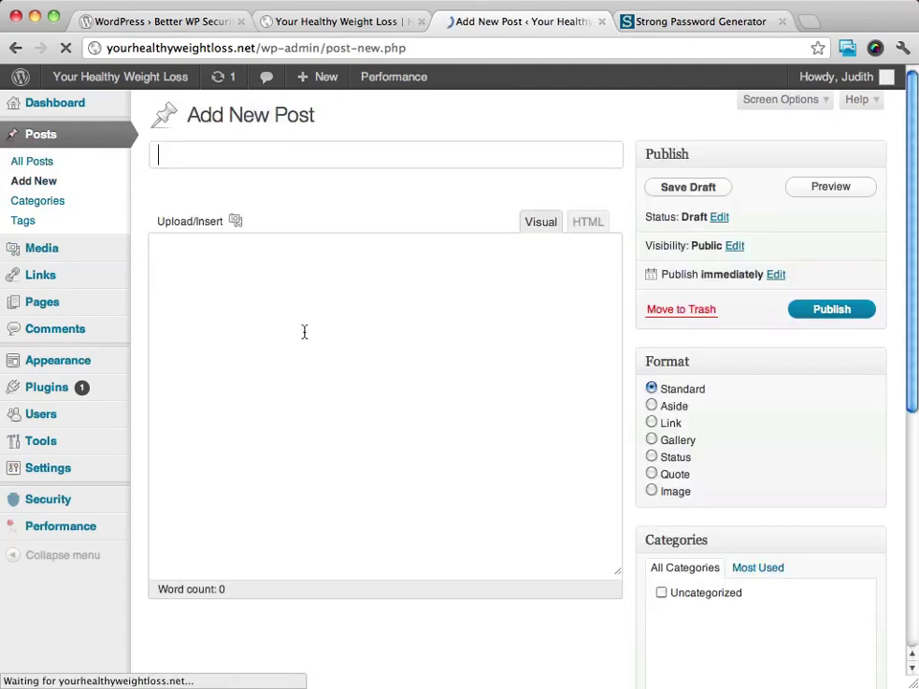
type("A New Post")
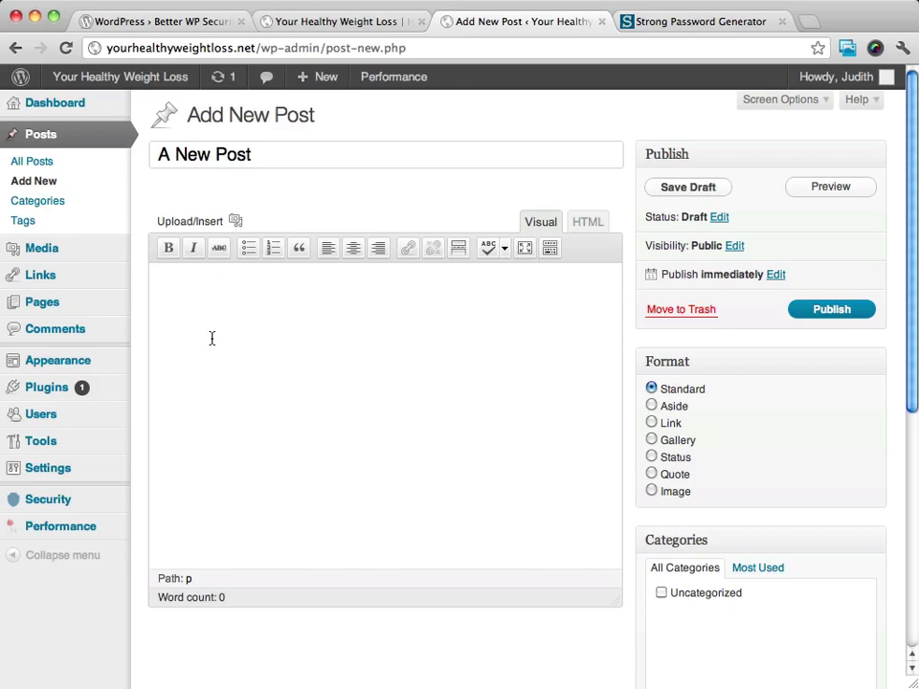
left_click(212, 333)
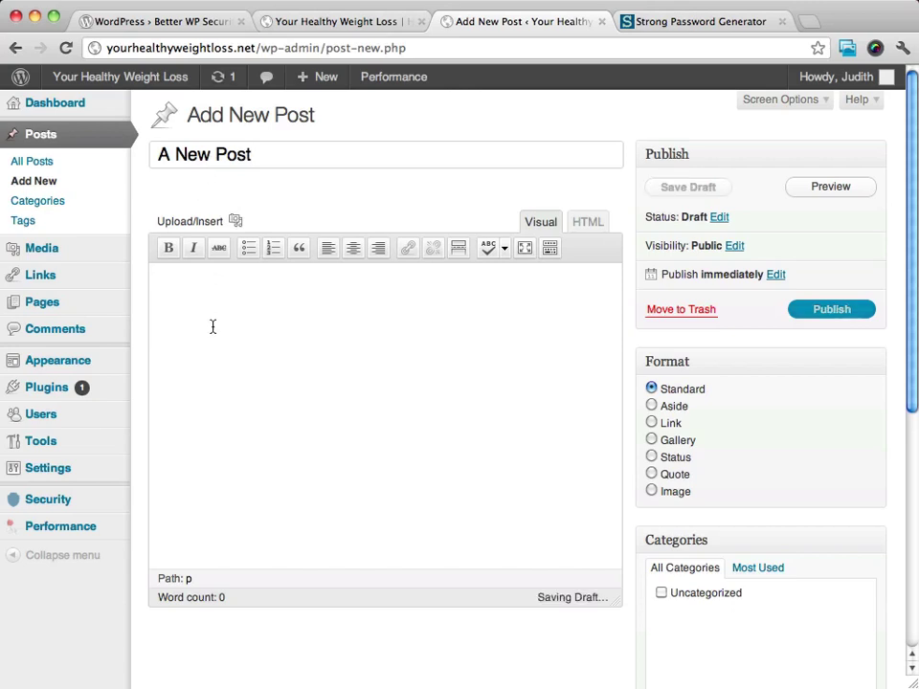
type("This Post has all kinds of neat stuff.")
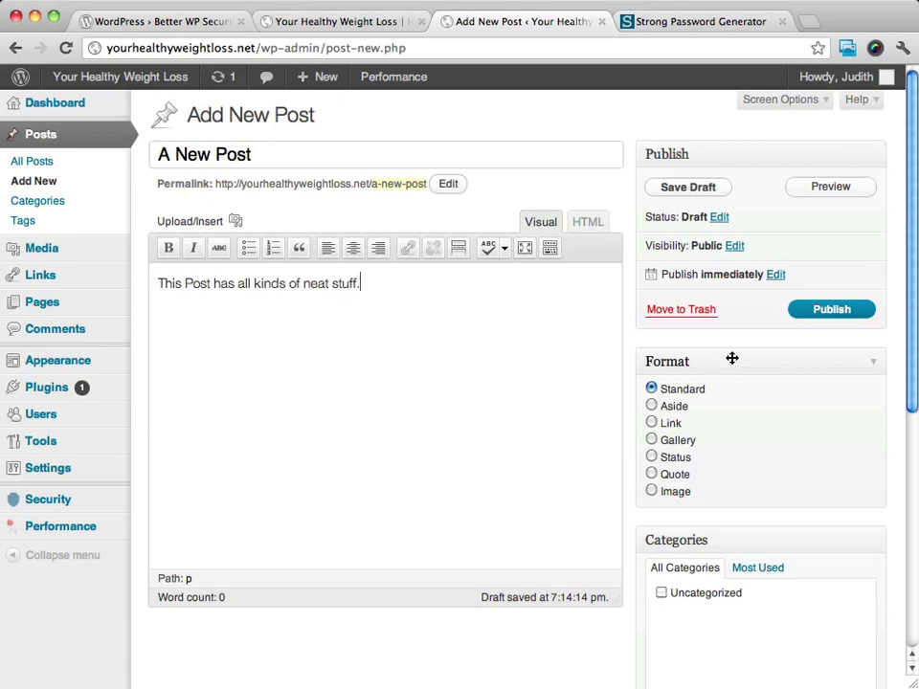
scroll(732, 359, "down", 1)
scroll(732, 360, "down", 1)
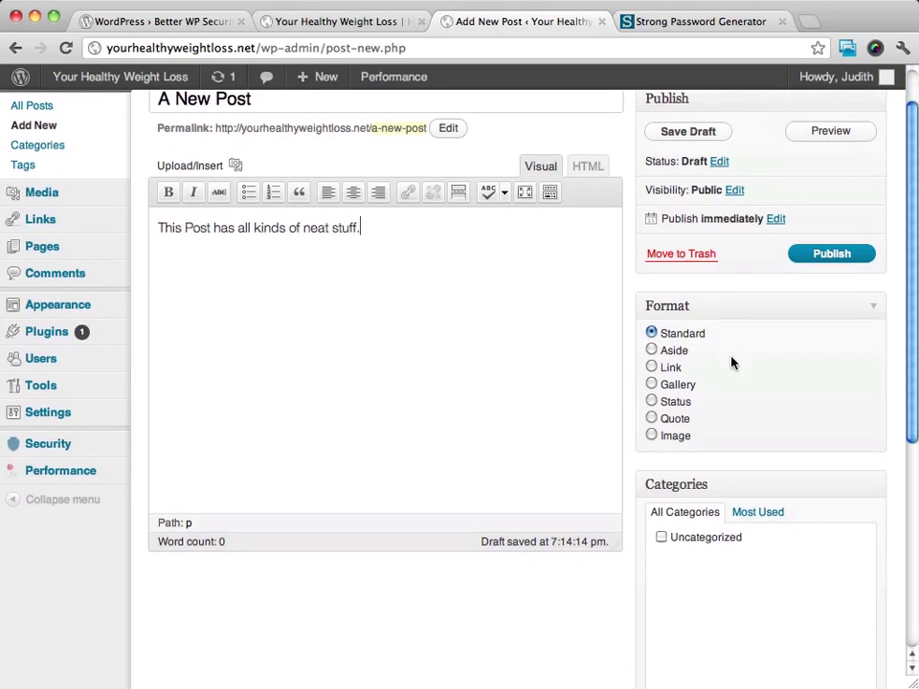
scroll(732, 361, "down", 2)
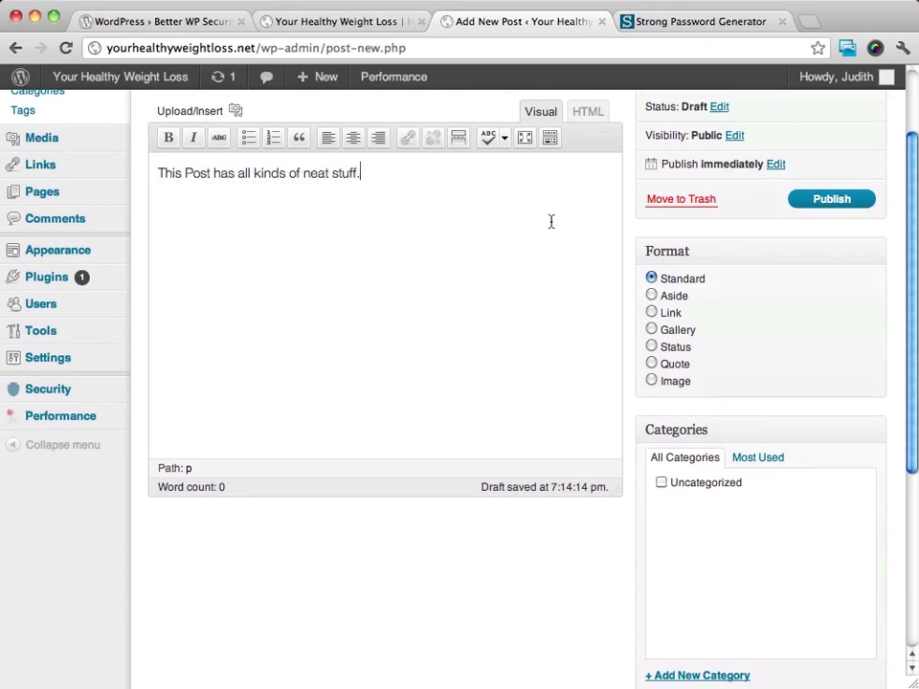
left_click(655, 296)
left_click(653, 280)
Publish A New Post, then open it from Recent Posts on the live site's home page
left_click(825, 199)
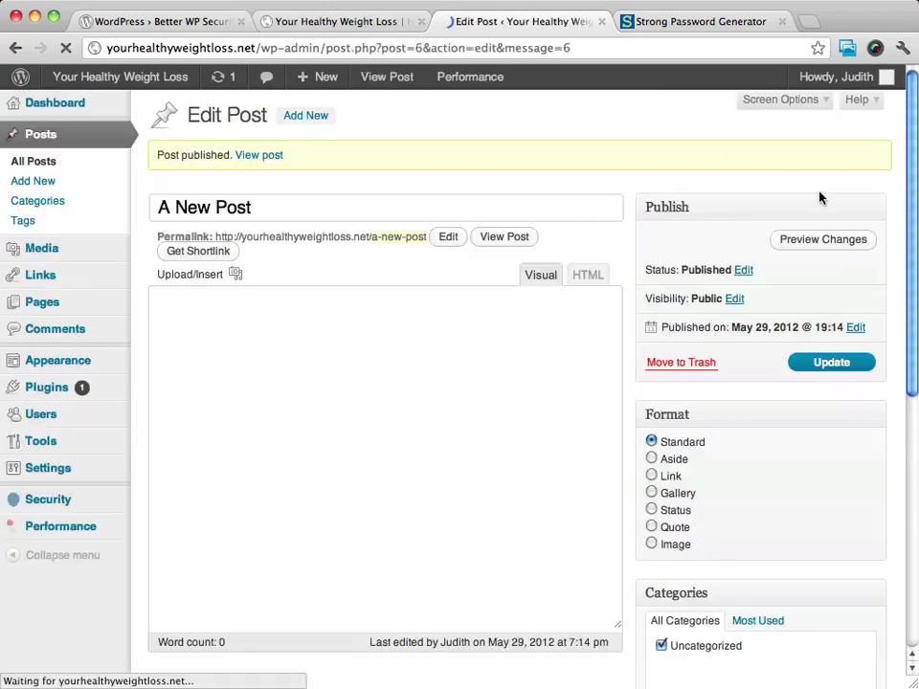
left_click(341, 22)
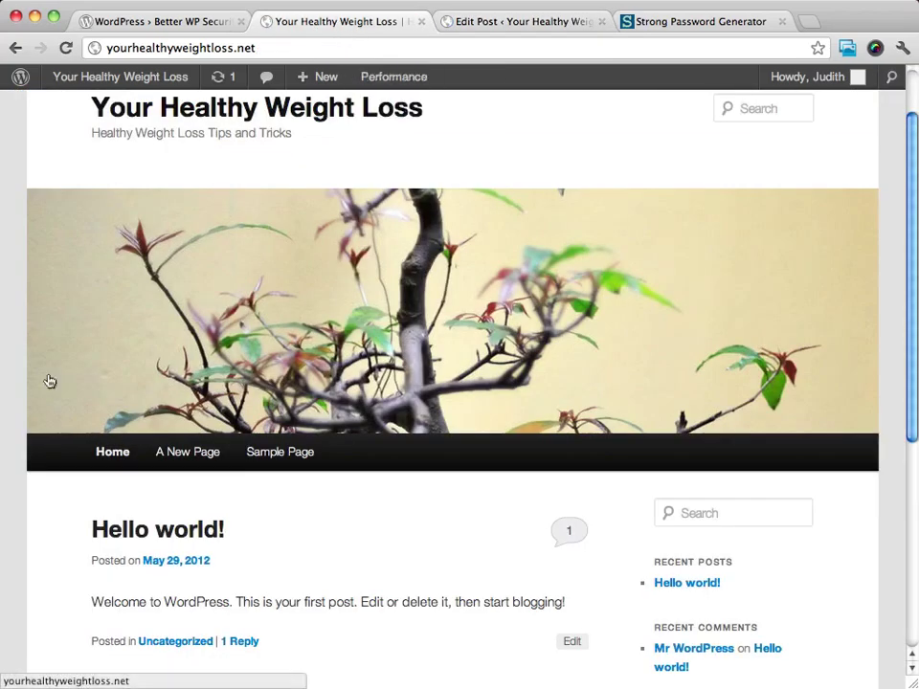
left_click(103, 446)
scroll(683, 256, "down", 3)
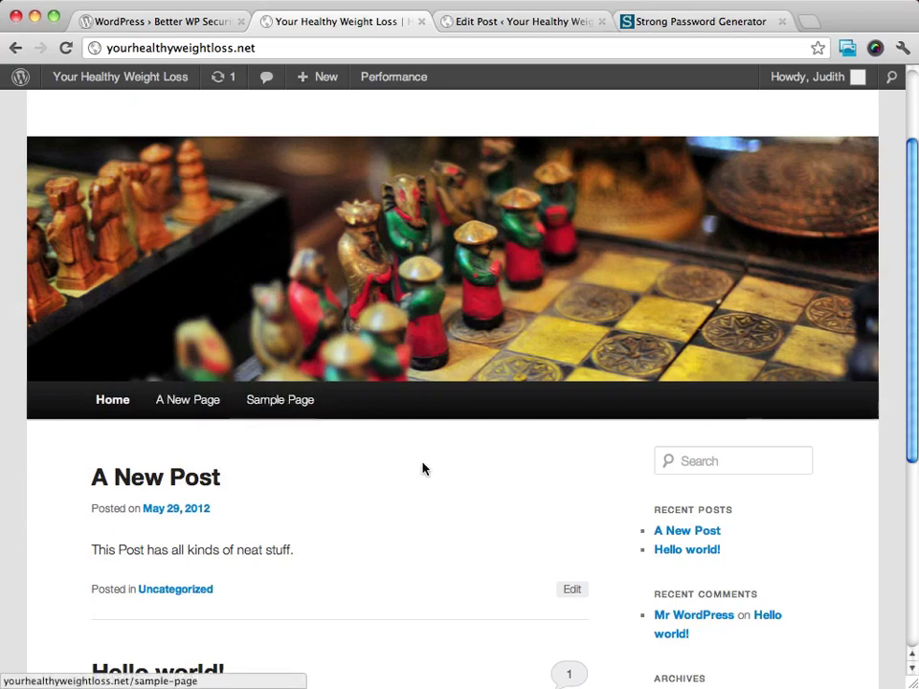
scroll(796, 406, "down", 5)
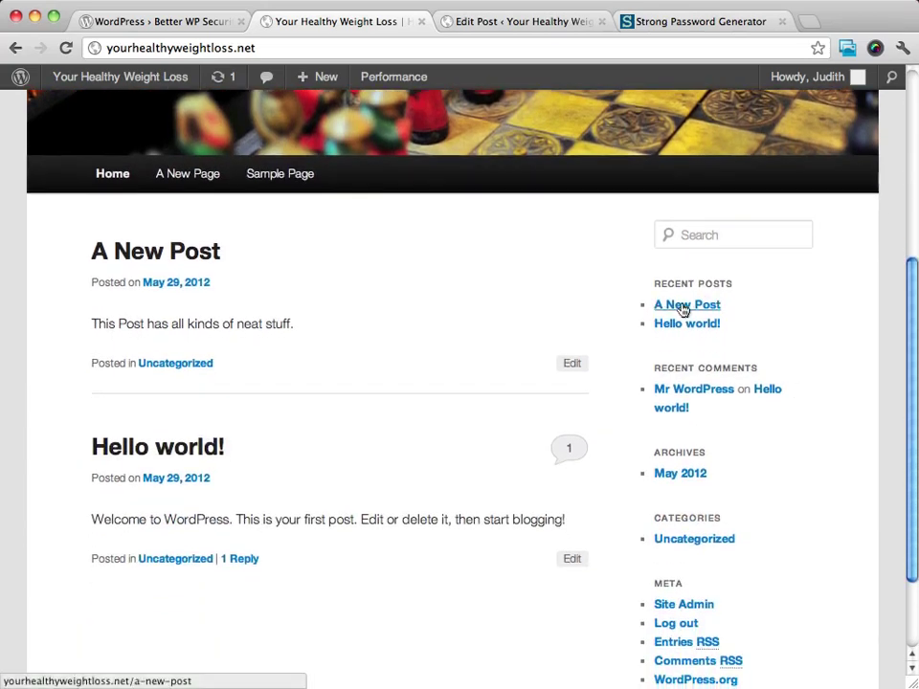
left_click(685, 306)
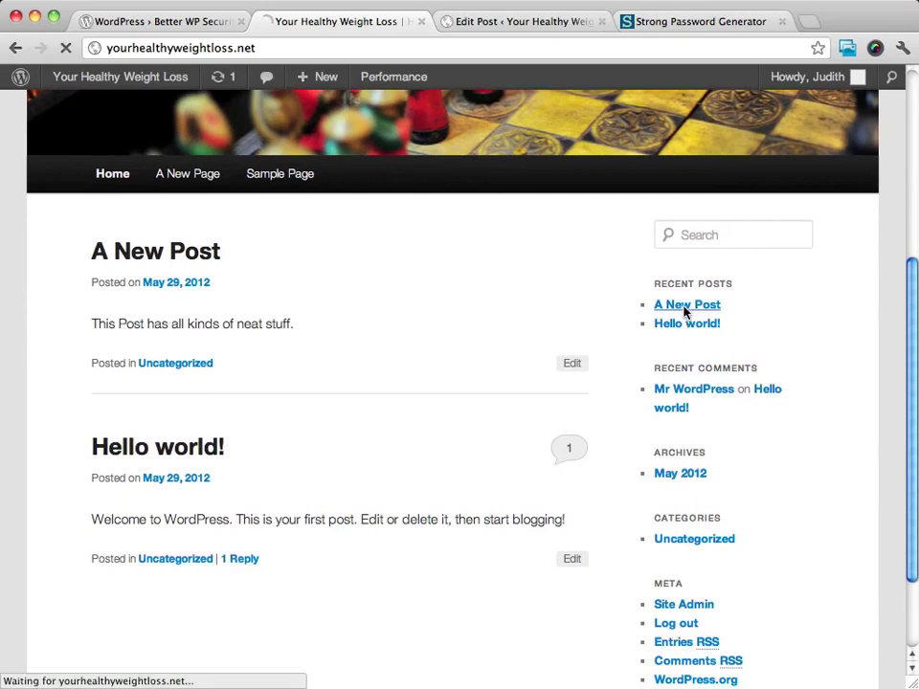
scroll(538, 349, "down", 5)
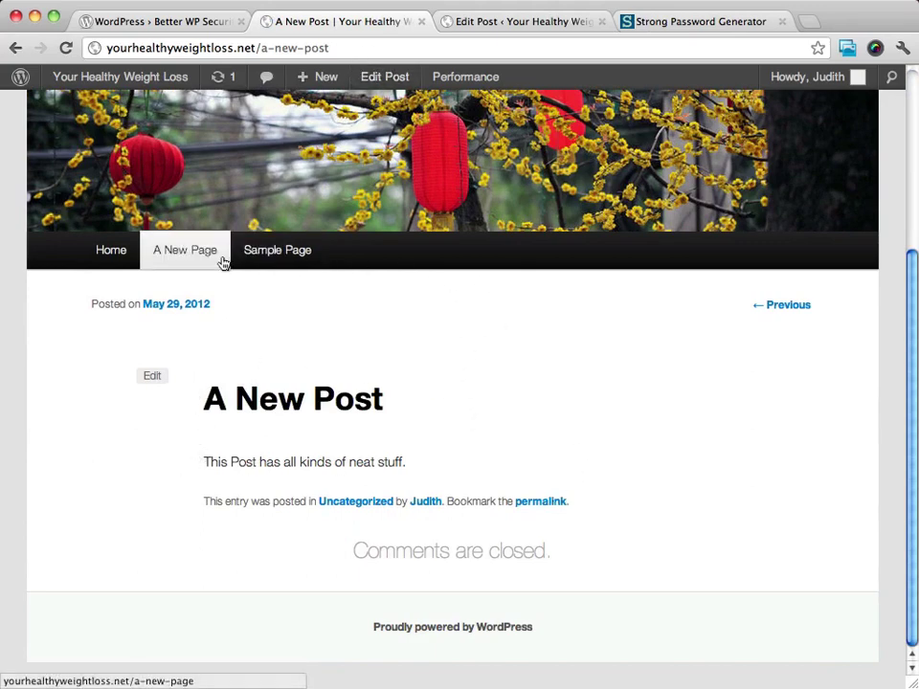
Return to the admin area, view the All Posts list, then show the Pages list
left_click(113, 253)
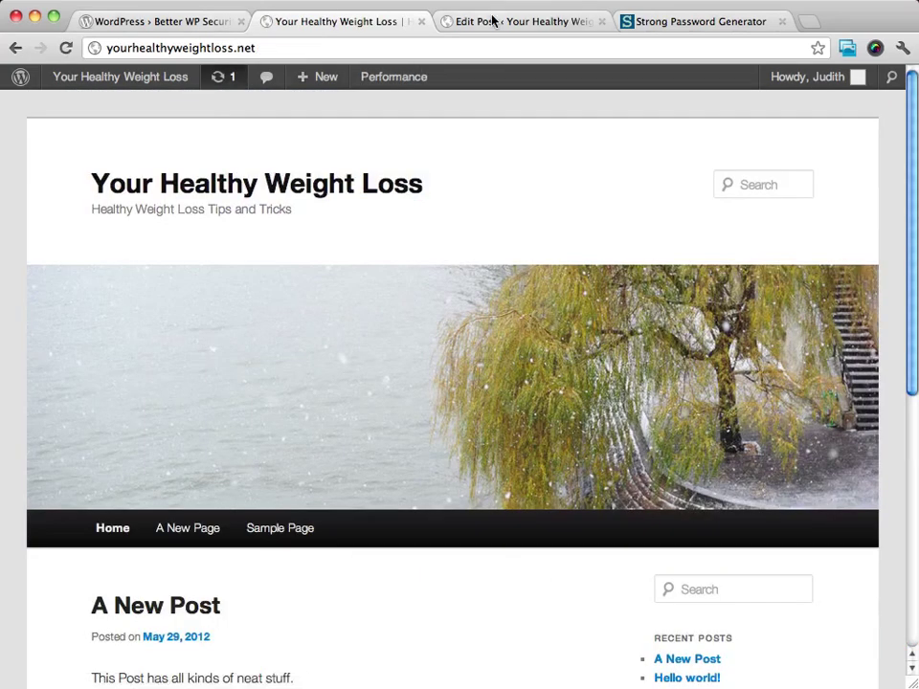
left_click(504, 21)
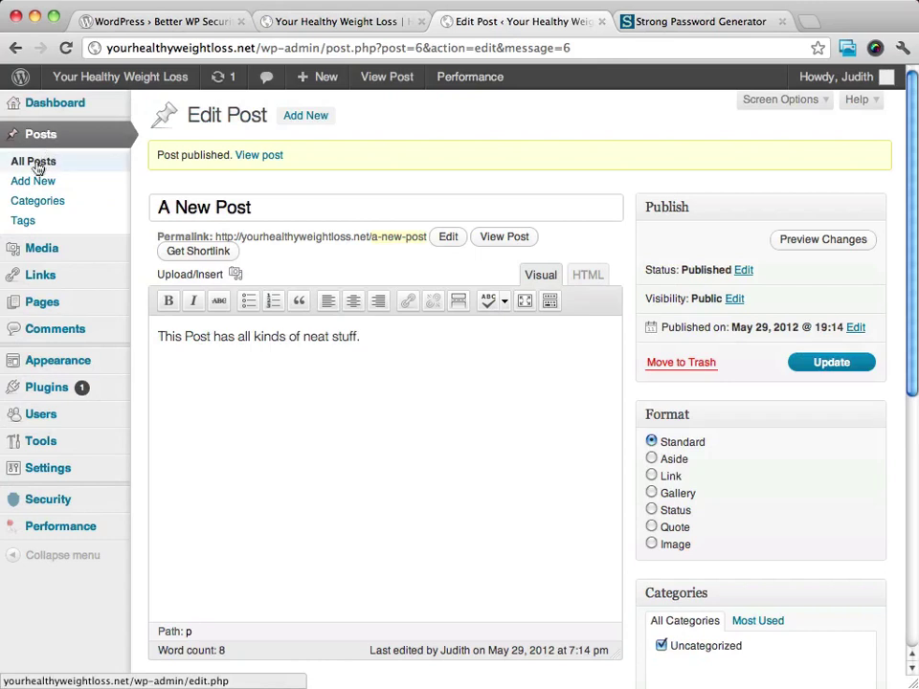
left_click(43, 134)
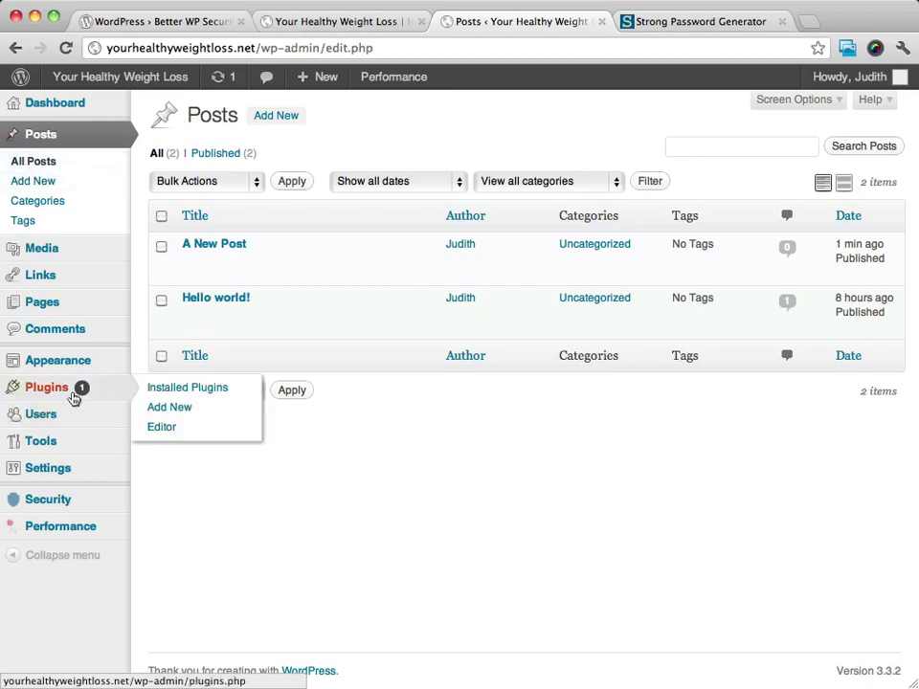
left_click(40, 306)
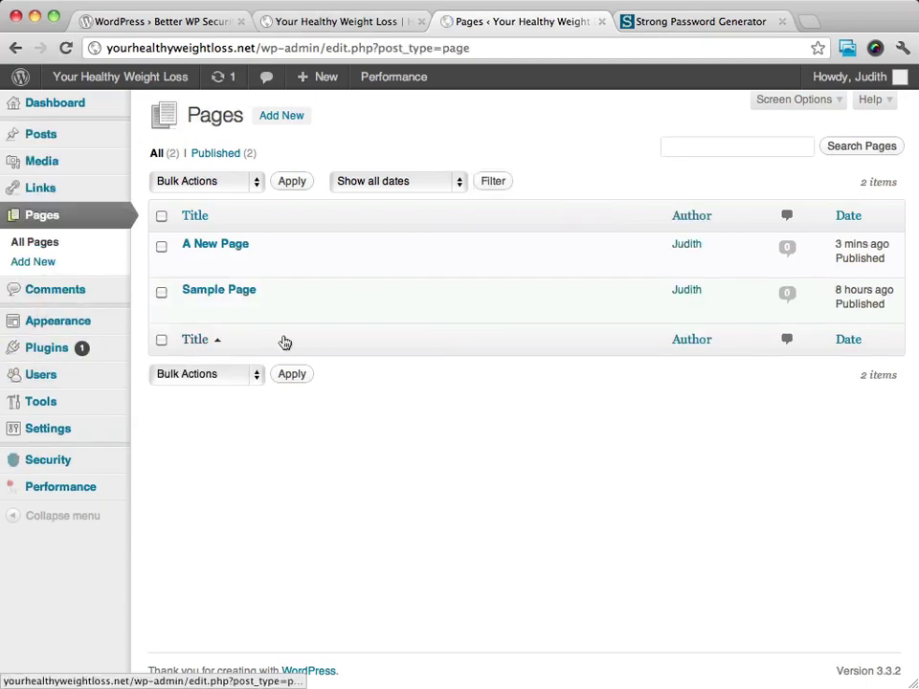